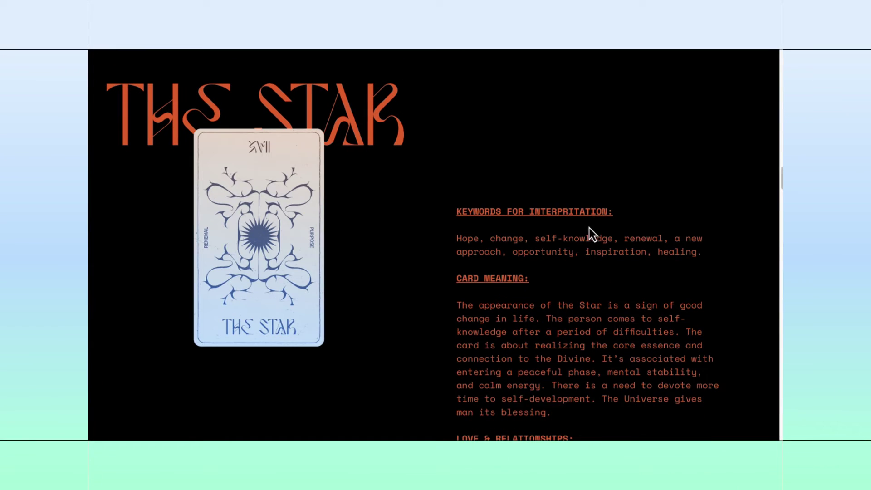
scroll(541, 251, "down", 2)
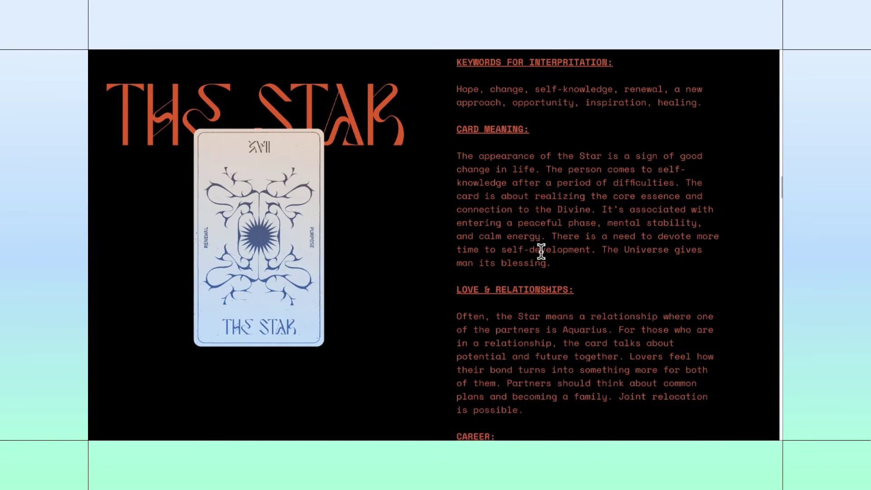
scroll(542, 252, "down", 3)
scroll(544, 253, "down", 5)
scroll(544, 253, "down", 2)
scroll(545, 253, "down", 2)
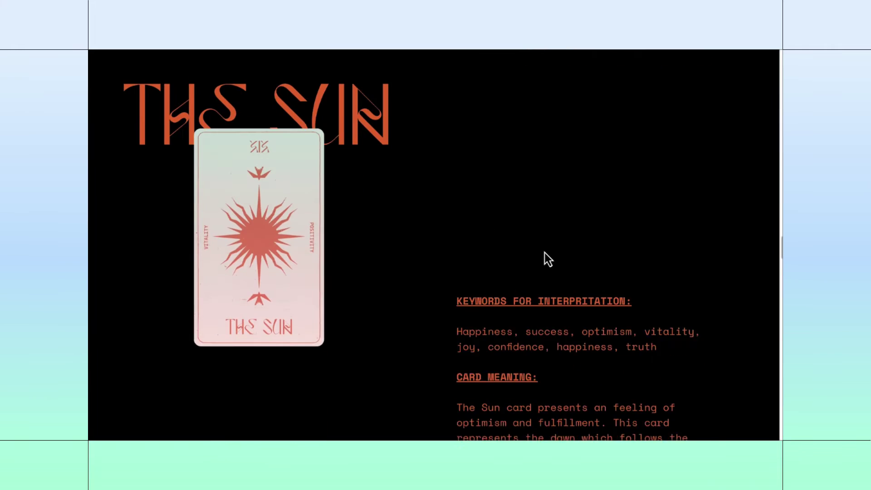
scroll(544, 253, "down", 3)
scroll(544, 253, "down", 2)
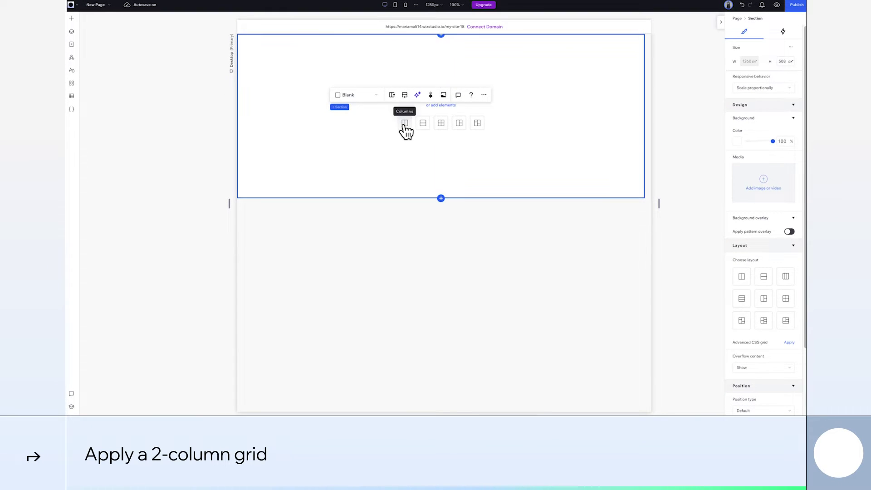
- Switch the empty section to a two-column layout and make its background black
left_click(404, 123)
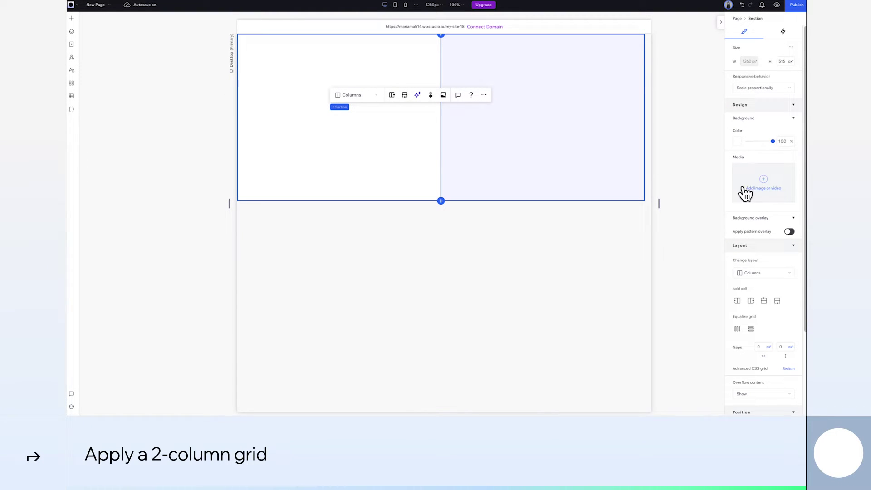
left_click(740, 144)
left_click(795, 201)
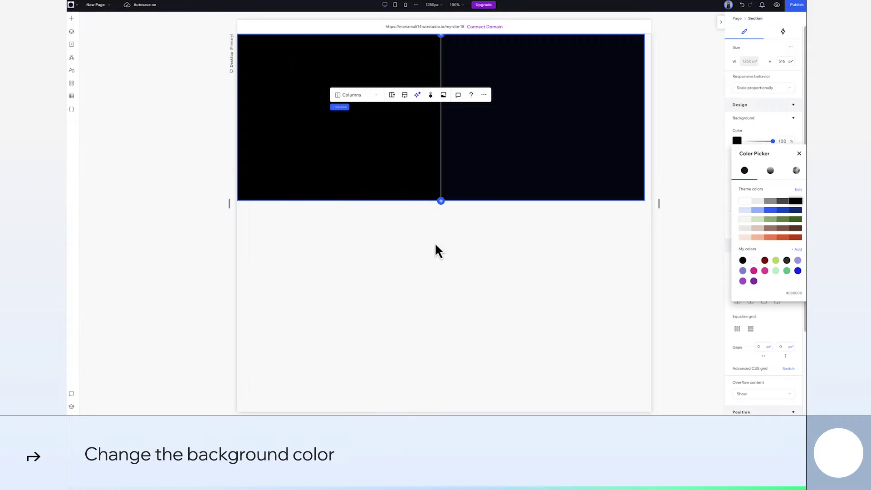
- Add a centred paragraph to the right column and paste the tarot interpretation text into it
left_click(525, 175)
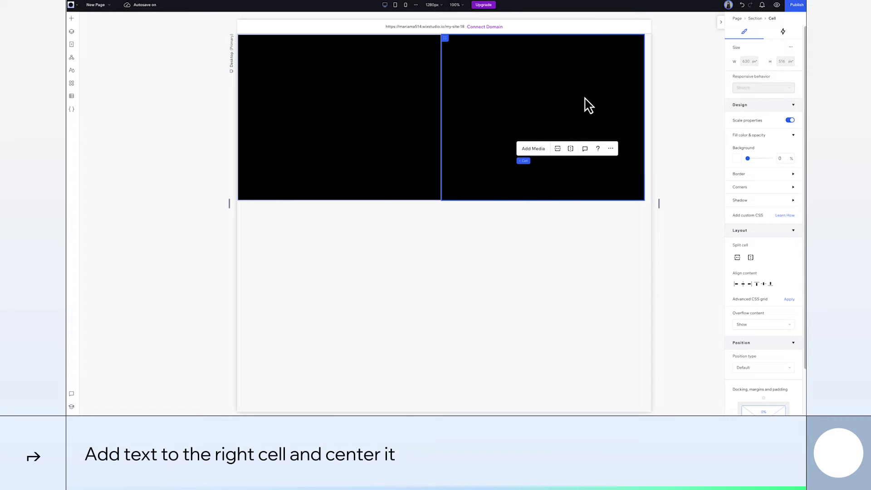
left_click(71, 19)
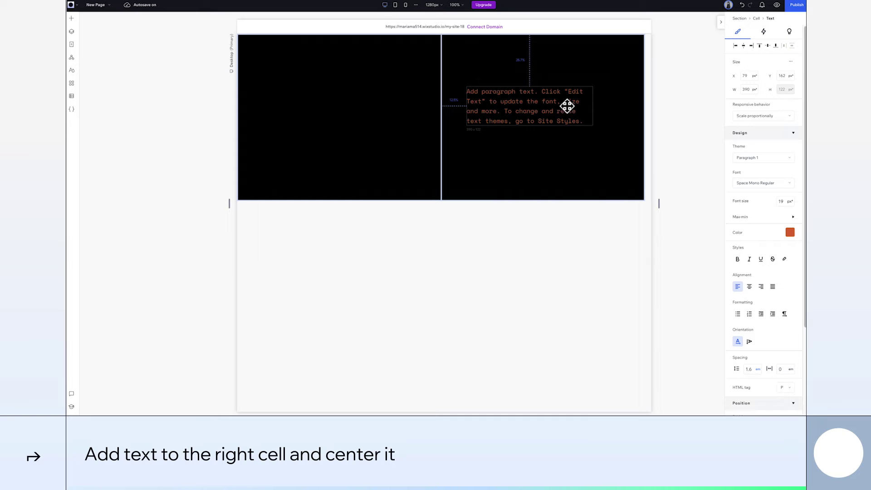
mouse_move(229, 167)
left_mouse_down()
mouse_move(613, 106)
mouse_move(559, 101)
left_mouse_up()
left_click(743, 47)
double_click(505, 121)
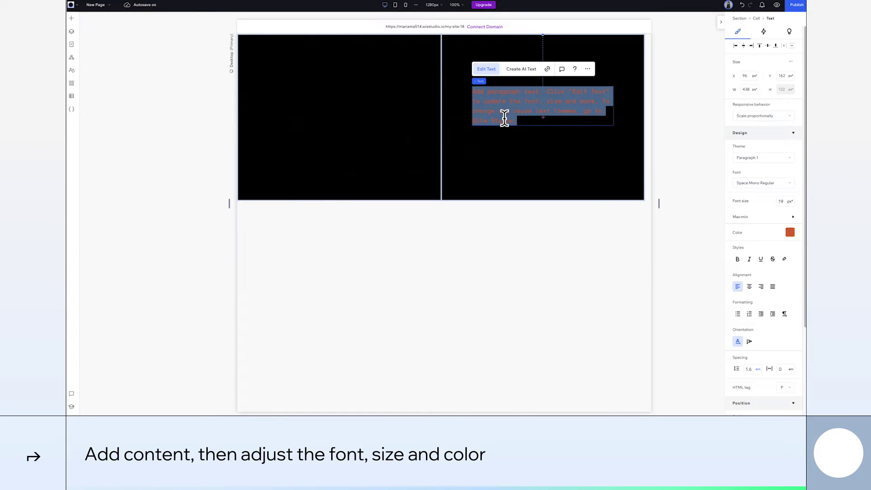
key("ctrl+v")
- Style the tarot text in Space Mono Regular, orange, at size 19
left_click(762, 183)
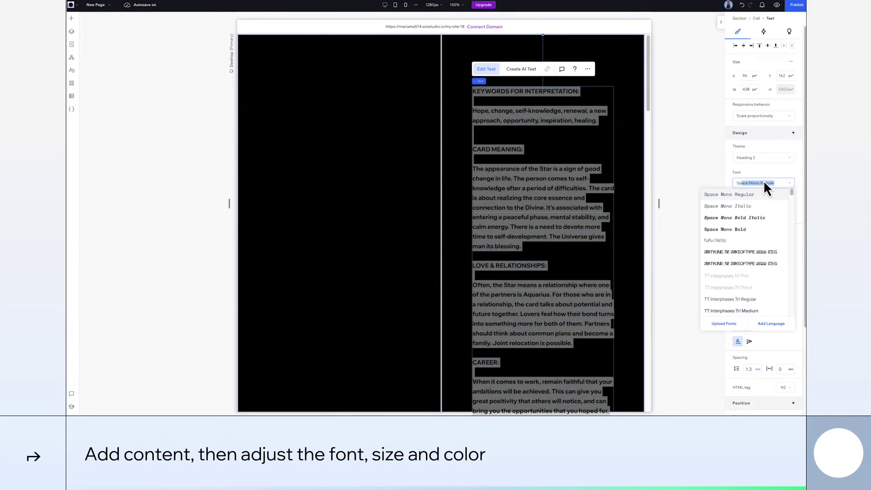
left_click(740, 203)
left_click(790, 233)
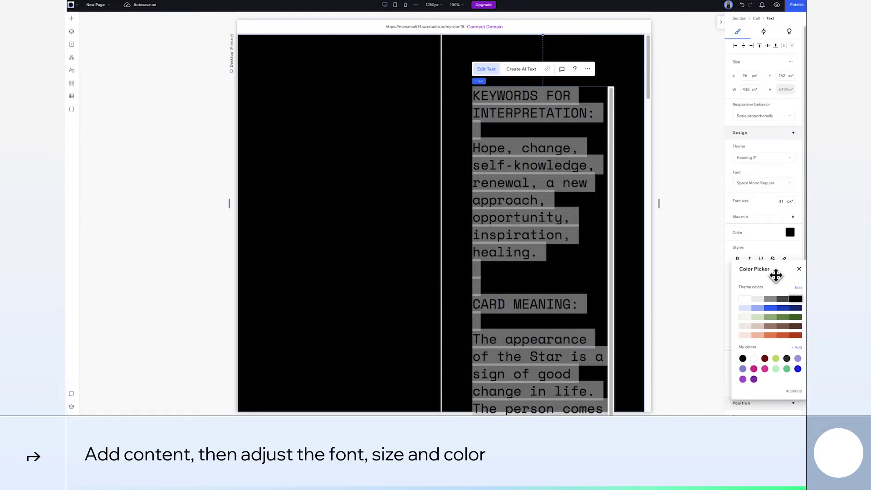
left_click(785, 337)
left_click(782, 202)
type("19")
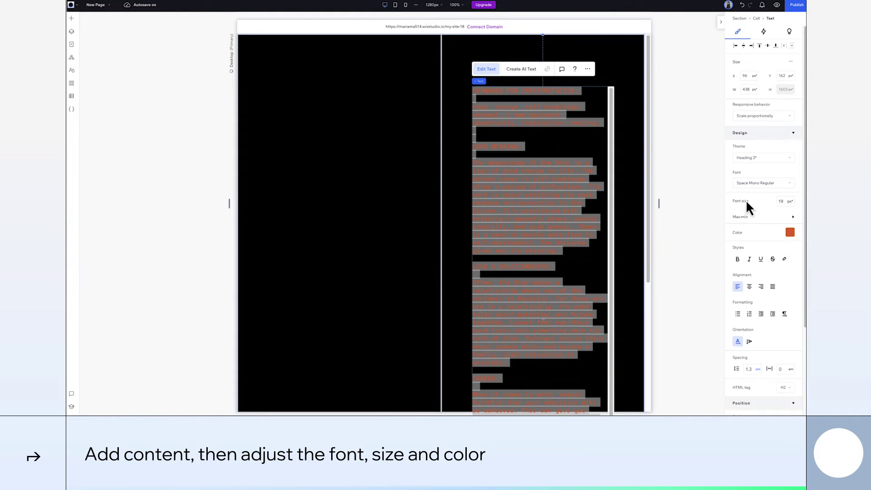
left_click(607, 343)
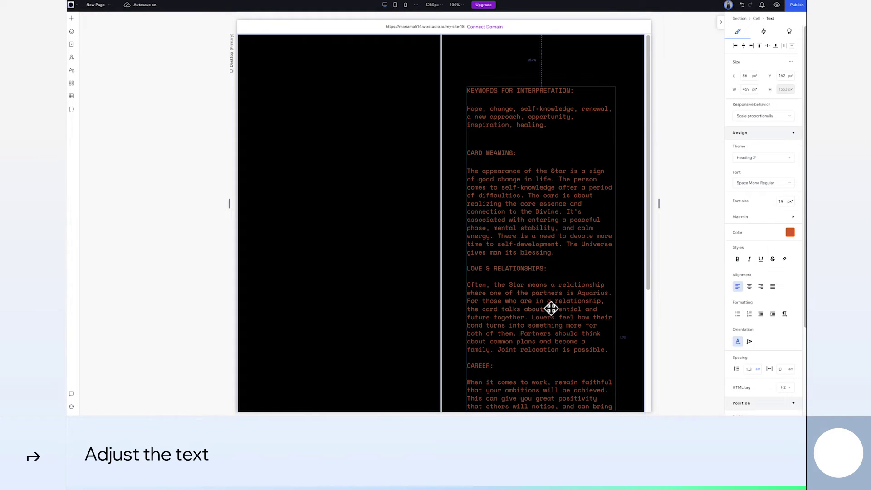
- Widen the tarot text box, set Auto line spacing, and switch its top margin to pixels
left_click_drag(613, 337, 615, 337)
left_click(745, 366)
left_click(758, 374)
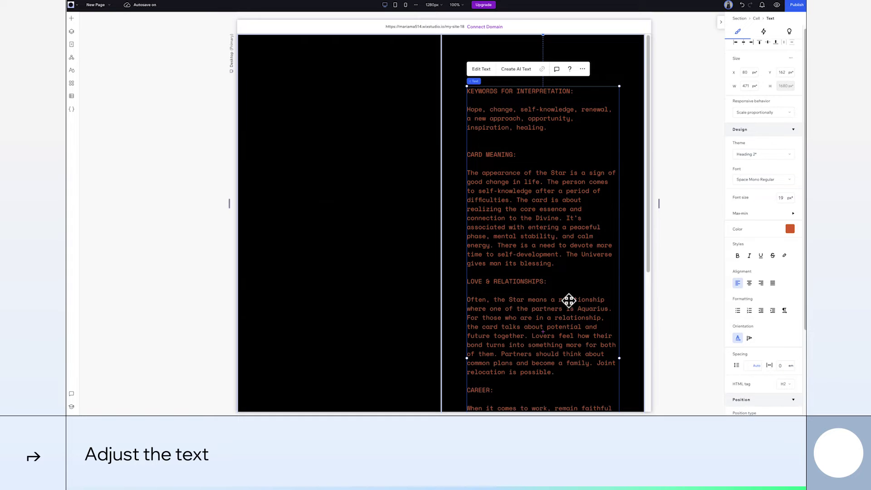
left_click(602, 245)
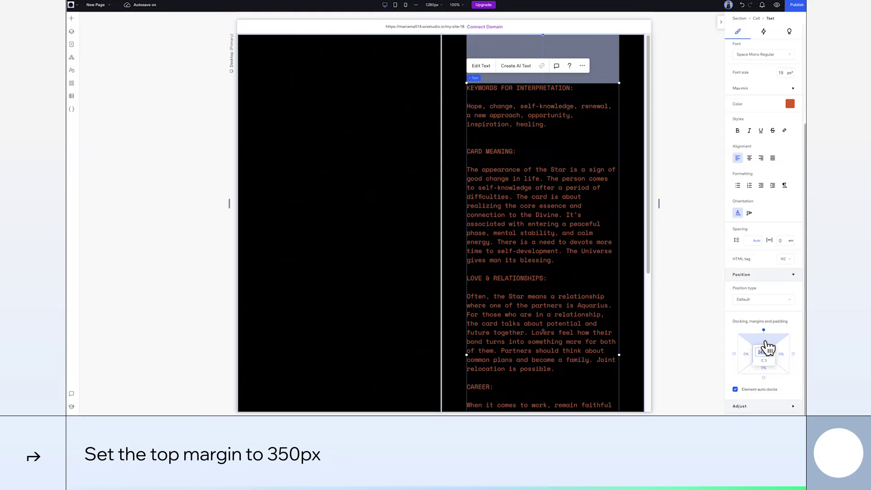
left_click(768, 353)
left_click(765, 349)
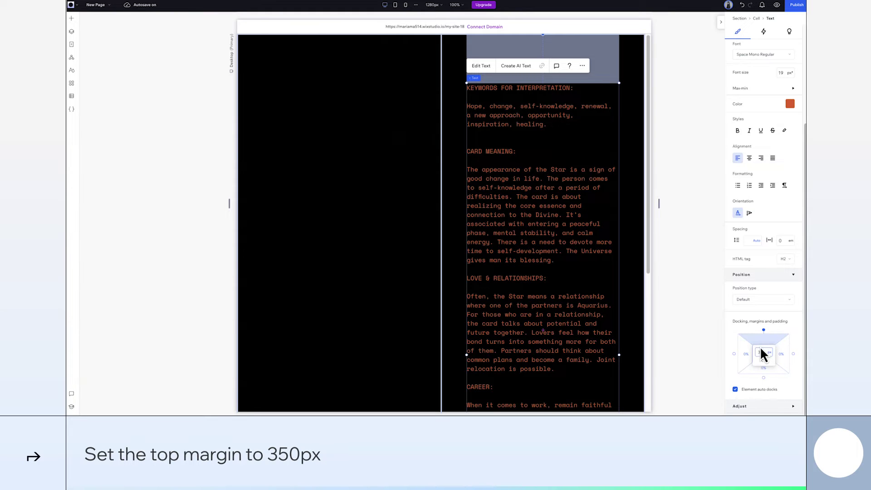
- Place an aligned Heading 1 at the top of the left column and enter 'THE STAR'
left_click(343, 213)
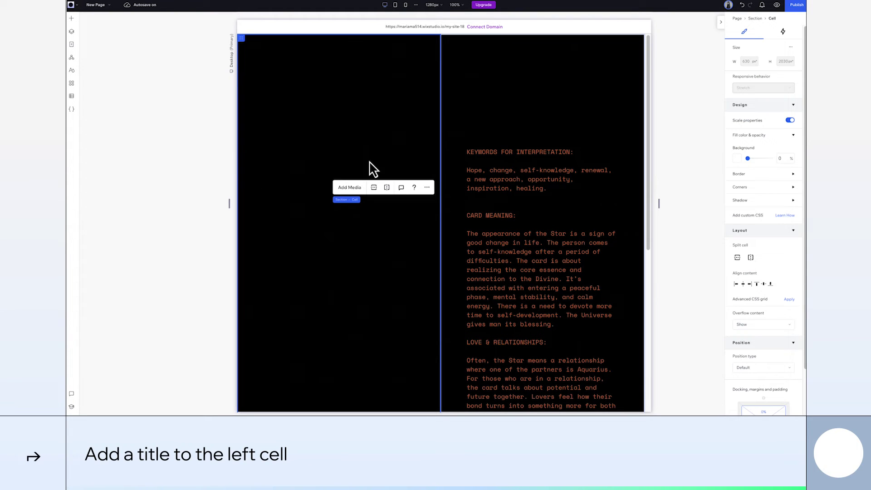
left_click(71, 18)
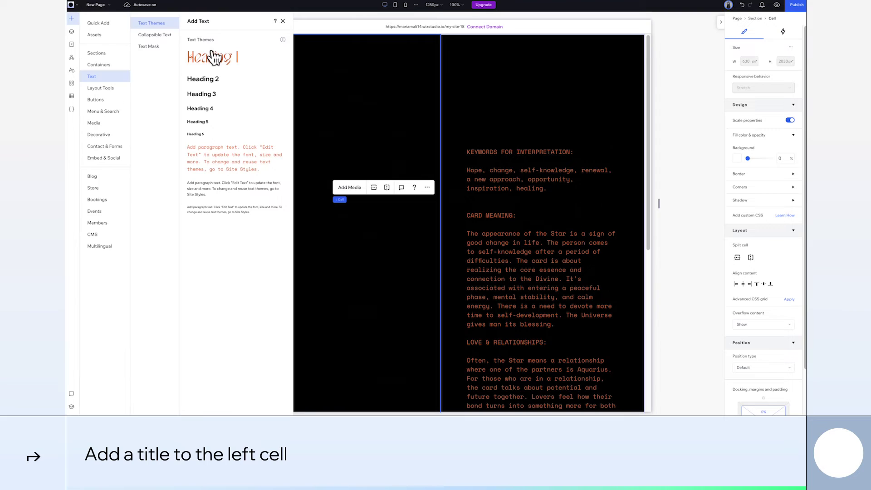
left_click_drag(210, 59, 338, 74)
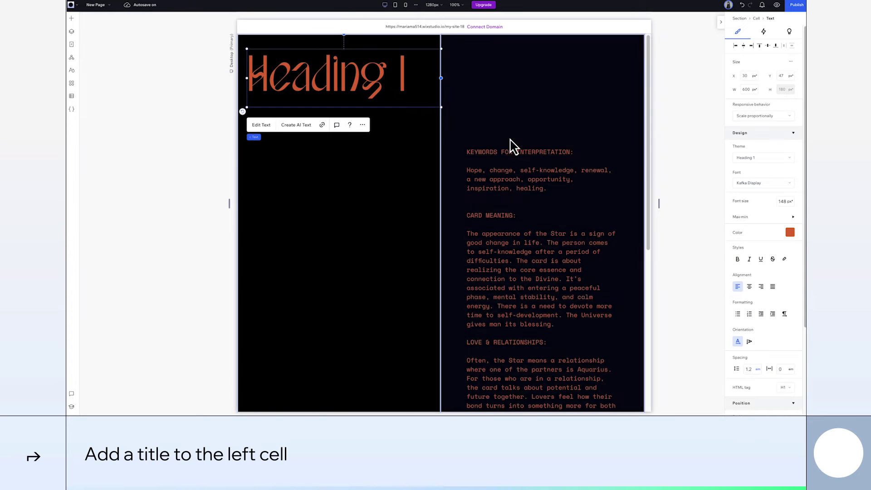
left_click(744, 48)
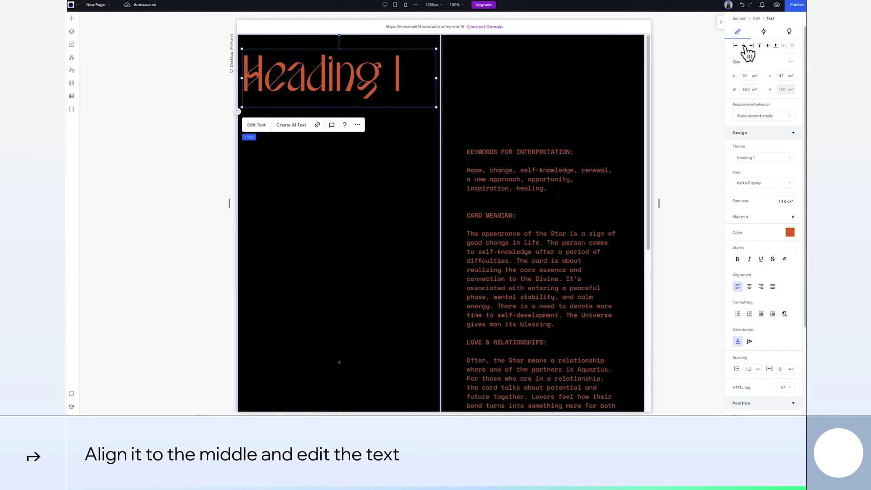
double_click(307, 72)
type("THE STAR")
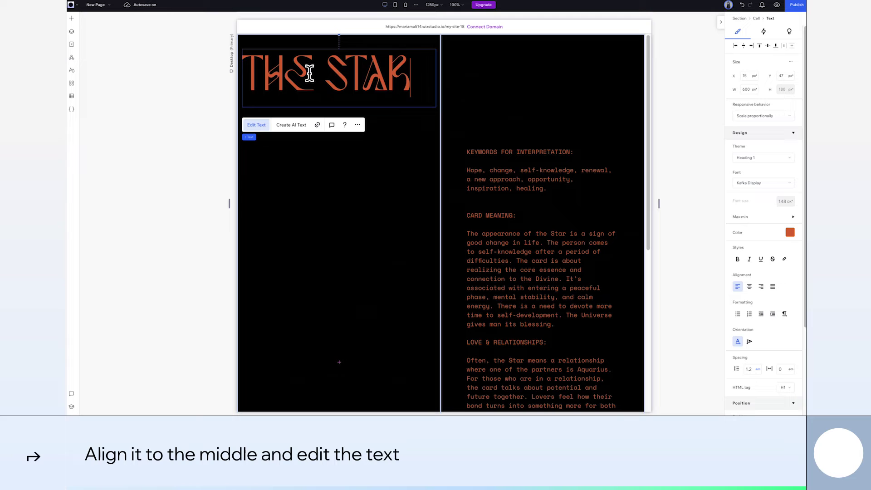
key("ctrl+a")
- Centre-align the THE STAR text and set 40px top and 350px bottom margins
left_click(749, 287)
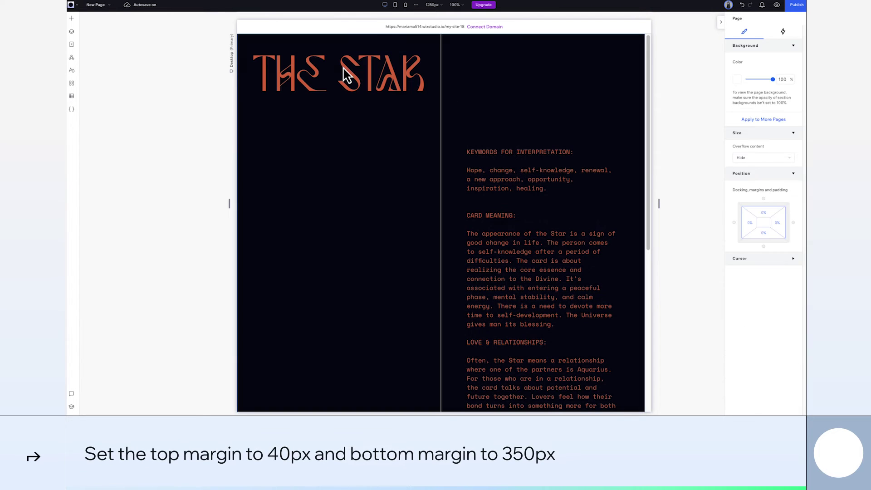
scroll(761, 255, "down", 3)
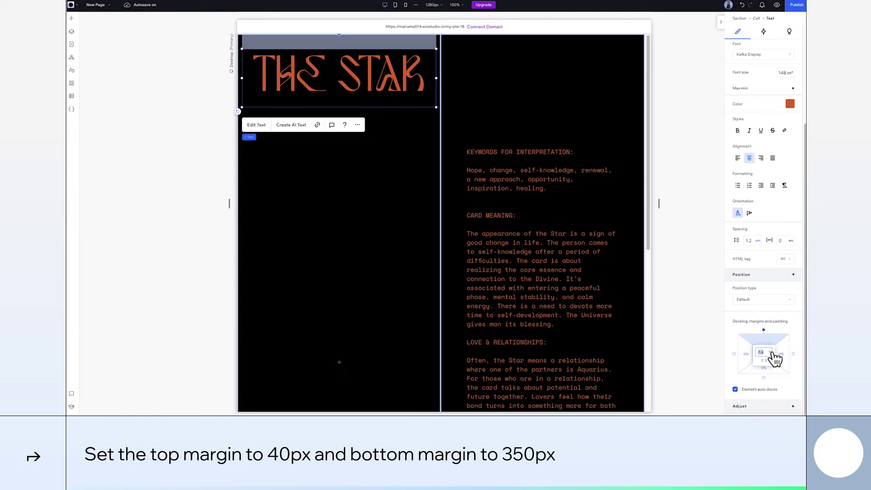
left_click(774, 358)
key("Return")
left_click(764, 368)
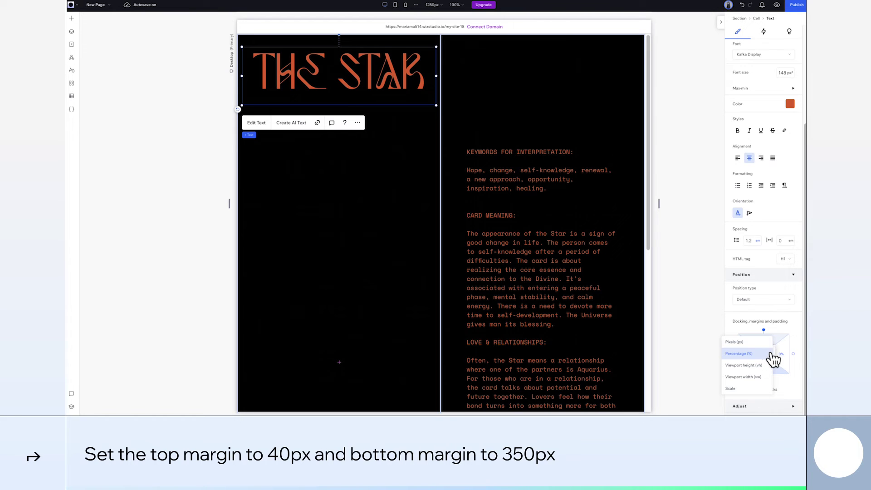
left_click(766, 358)
type("350")
key("Return")
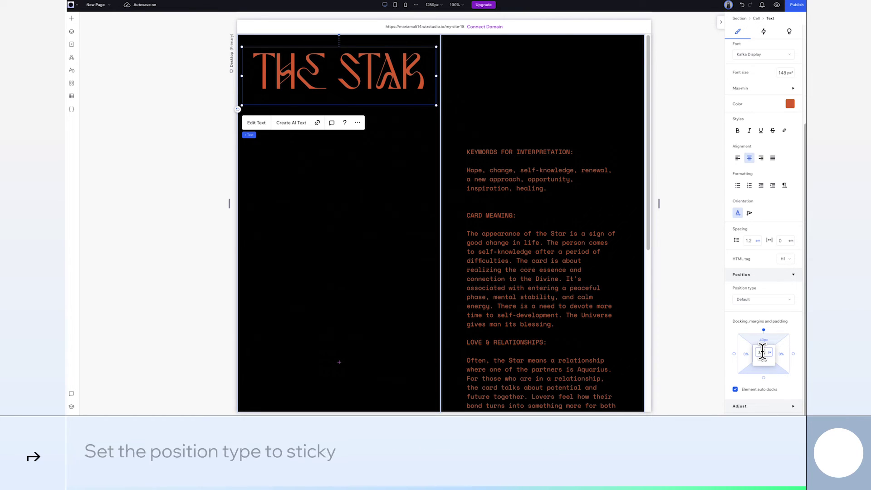
- Make THE STAR heading sticky to the top with a 40px offset
left_click(762, 300)
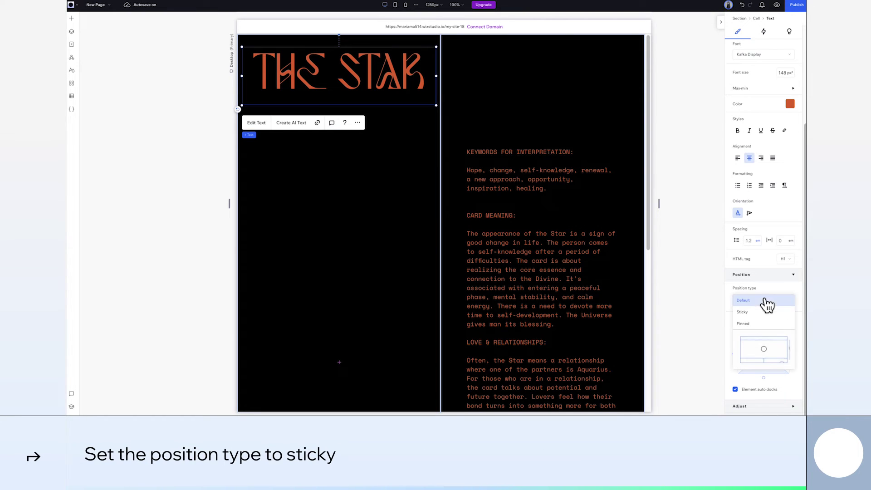
left_click(749, 311)
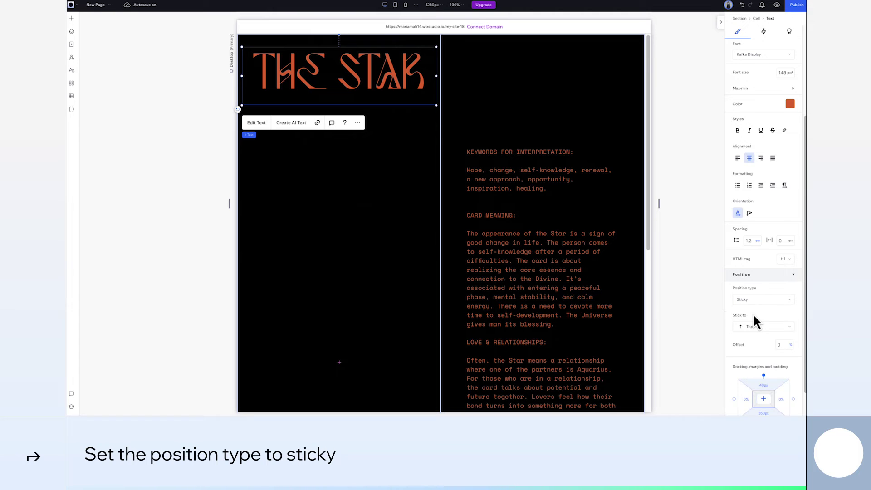
left_click(789, 345)
type("40")
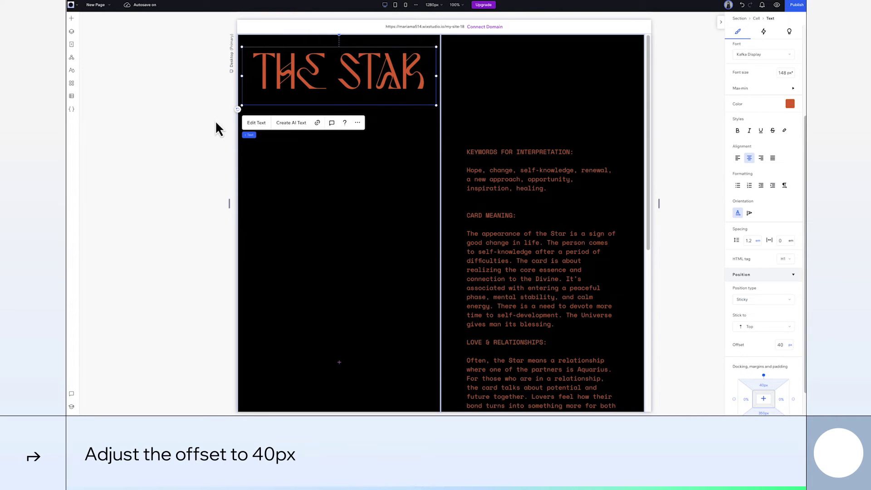
left_click(71, 18)
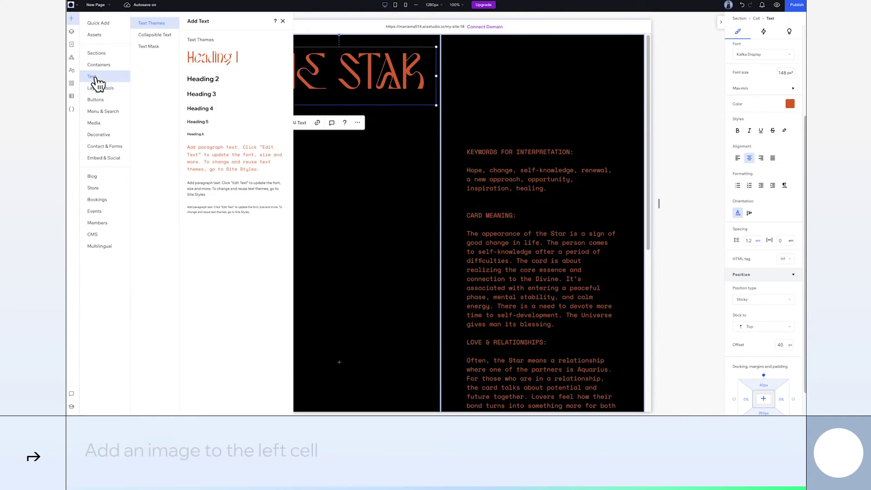
- Add the Star tarot card image to the left cell, size it 350 by 350, and reset the image
left_click(94, 123)
left_click_drag(246, 68, 346, 206)
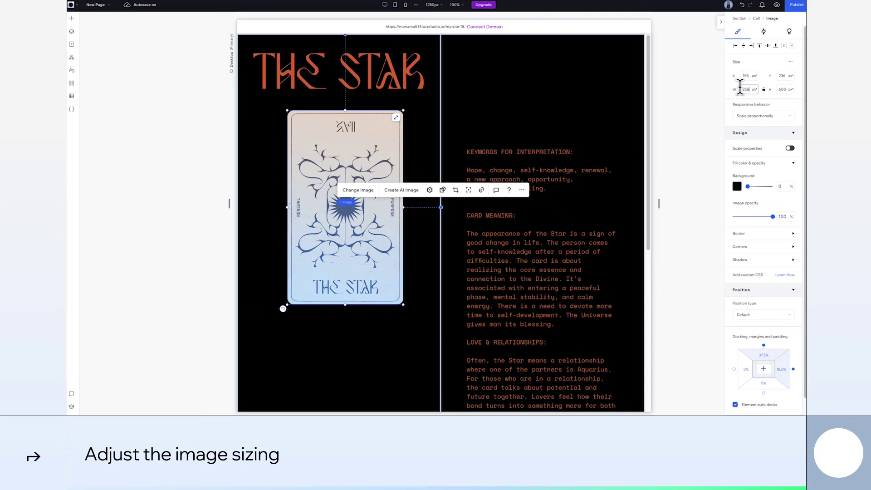
left_click(782, 89)
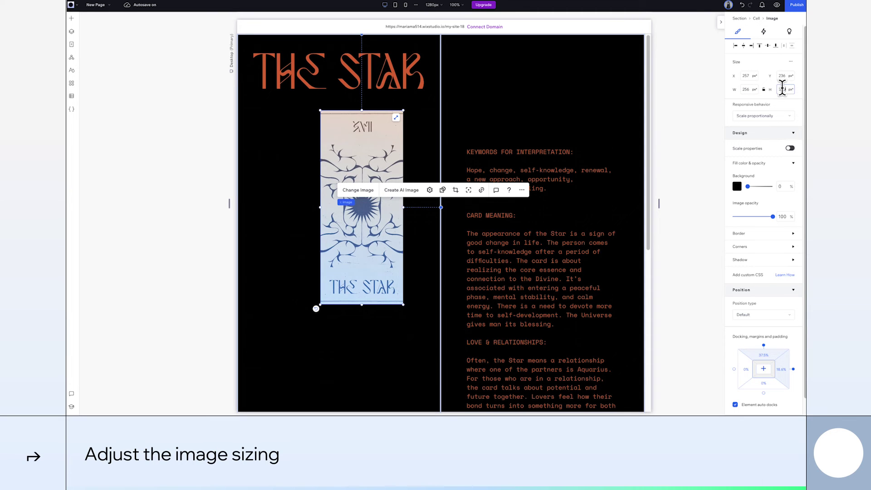
key("Return")
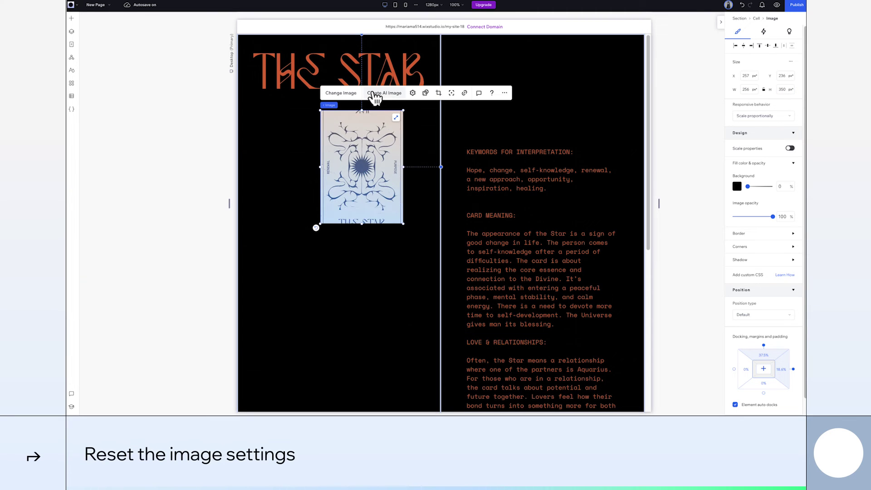
left_click(412, 93)
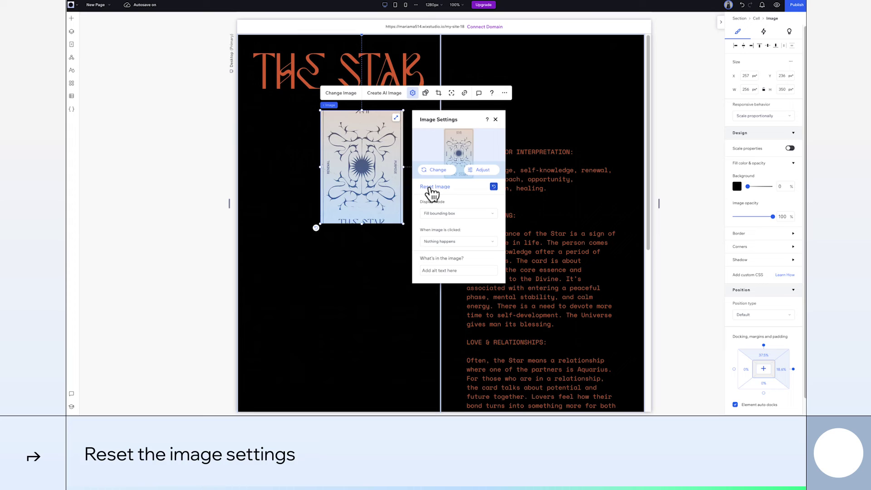
left_click(430, 189)
- Centre the Star card in its cell with a 300px top margin
left_click(744, 45)
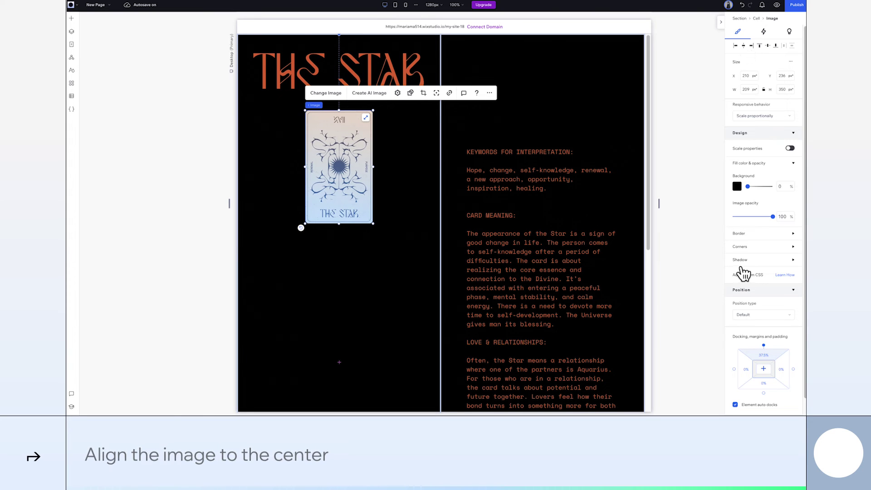
scroll(748, 286, "down", 1)
left_click(765, 331)
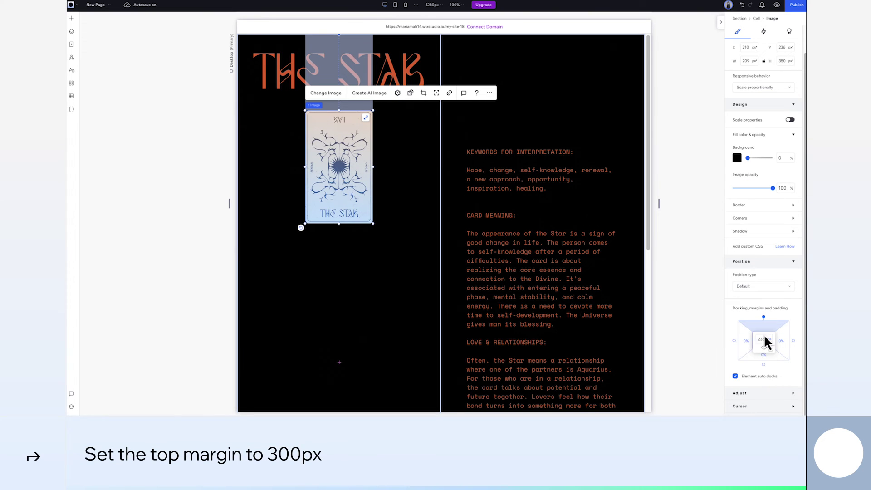
type("0")
key("Return")
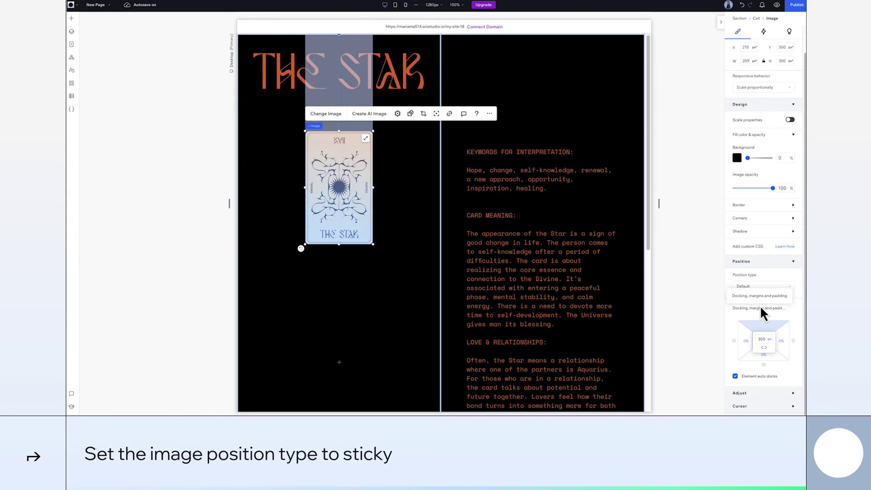
- Make the Star card sticky to the top with a 155 offset
left_click(769, 288)
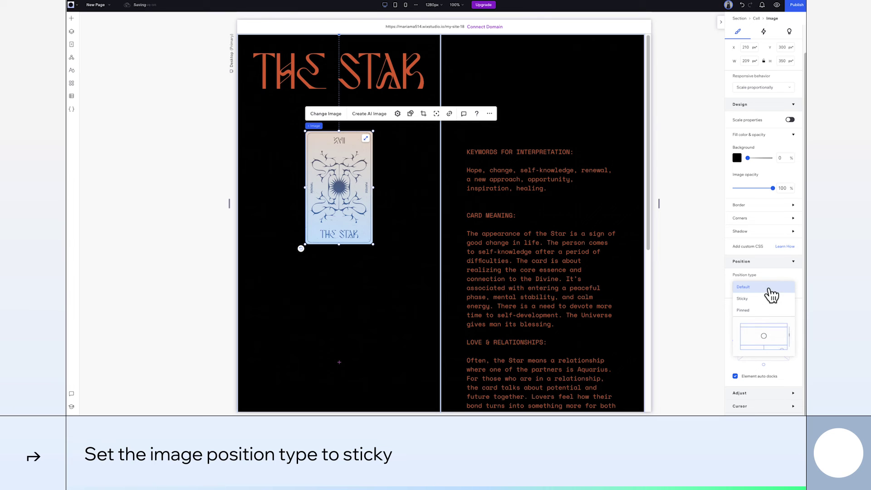
left_click(749, 299)
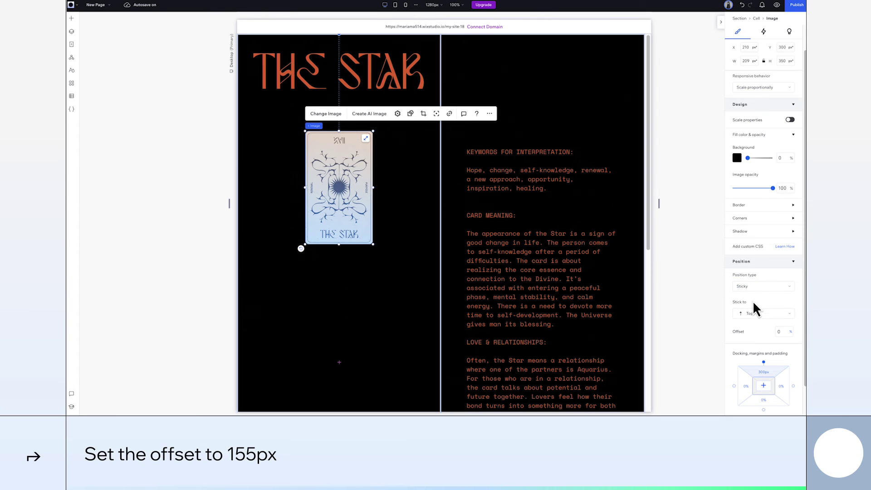
left_click(758, 317)
left_click(785, 331)
left_click(776, 330)
type("155")
key("Return")
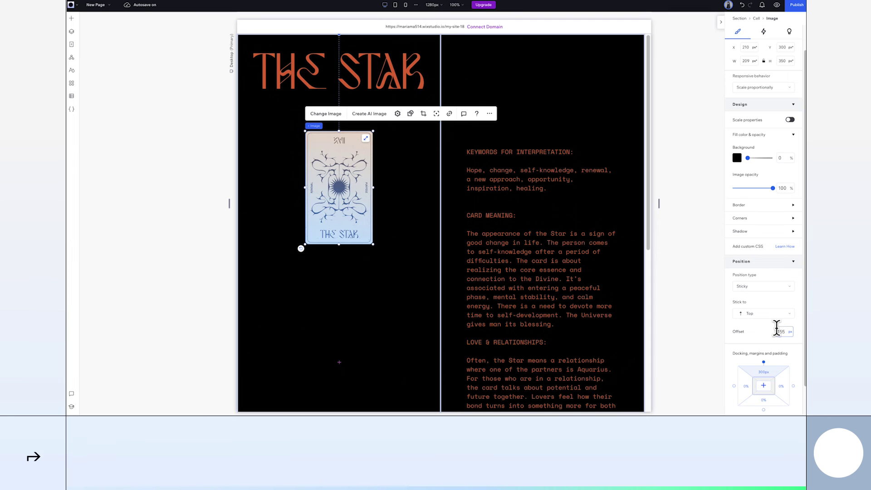
- Preview the page to check that the title and card stay fixed while the text scrolls
left_click(779, 5)
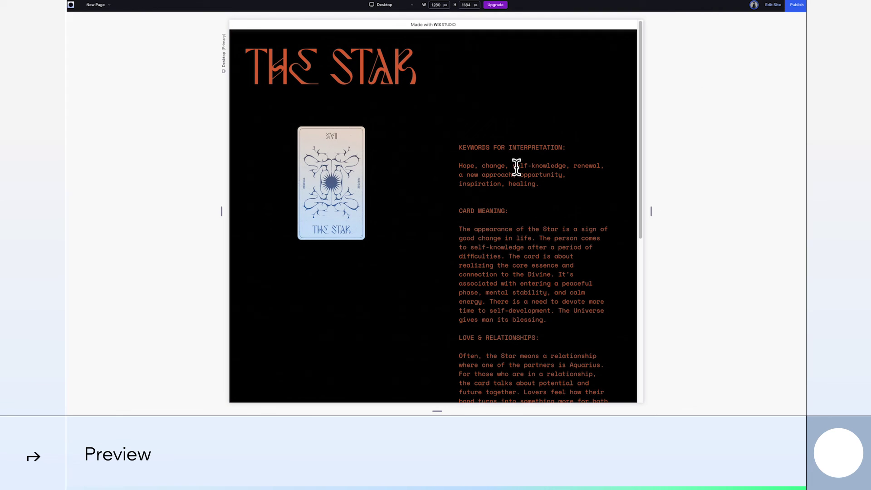
scroll(516, 166, "down", 2)
scroll(516, 167, "down", 3)
scroll(516, 167, "down", 3)
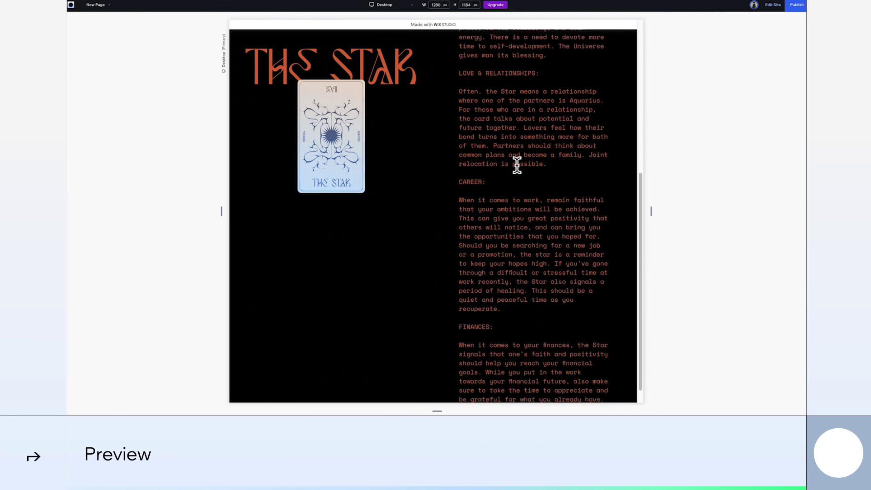
scroll(516, 167, "down", 1)
scroll(516, 167, "up", 1)
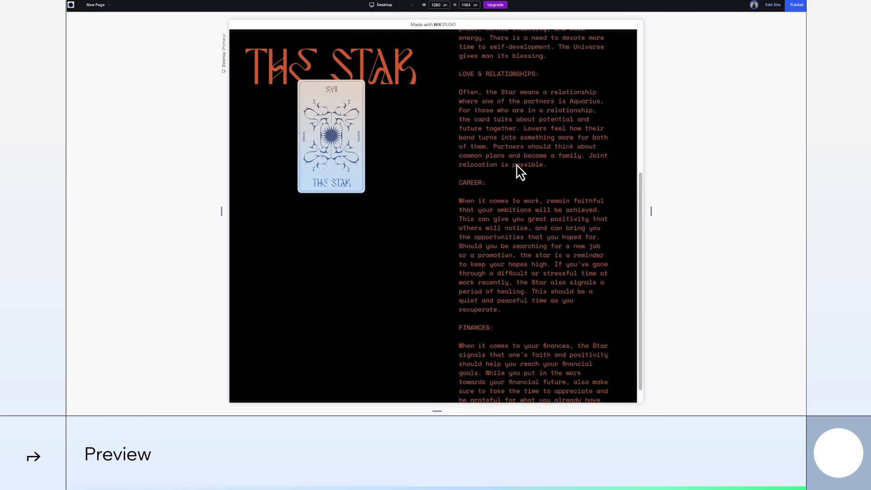
scroll(517, 166, "up", 7)
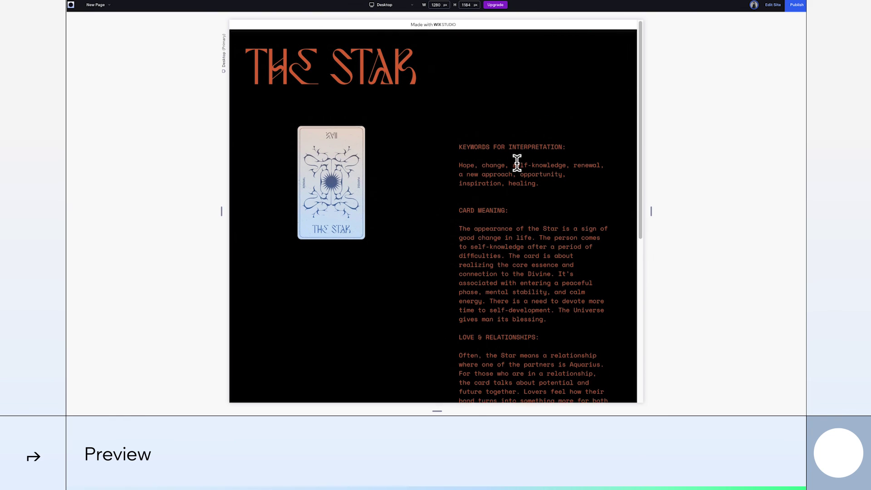
scroll(517, 163, "down", 1)
scroll(516, 163, "down", 3)
scroll(516, 163, "down", 3)
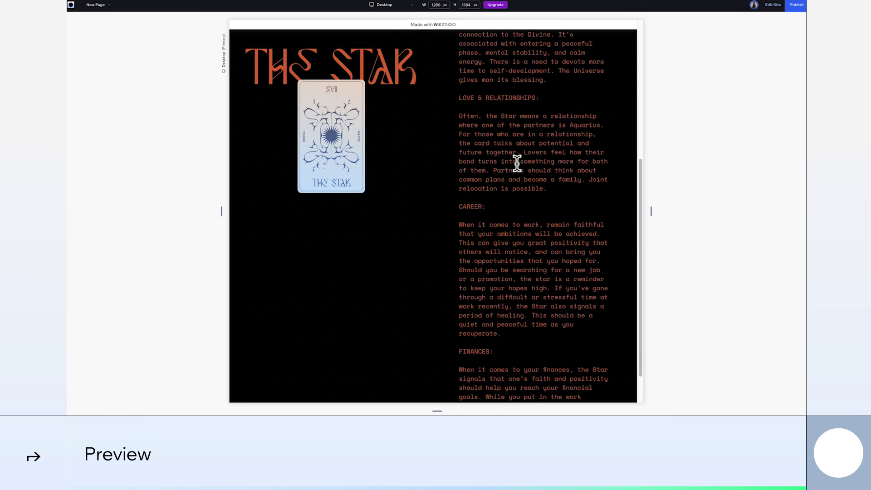